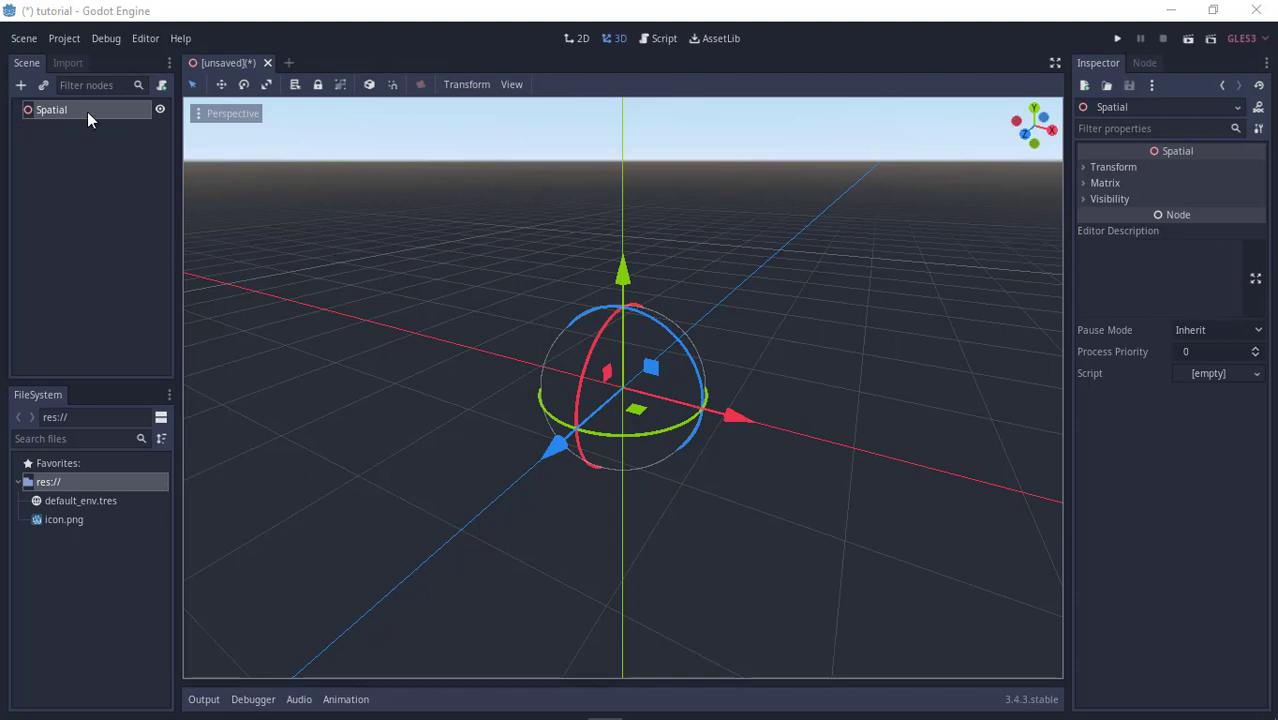
Select the Spatial root node of the new 3D scene.
click(69, 153)
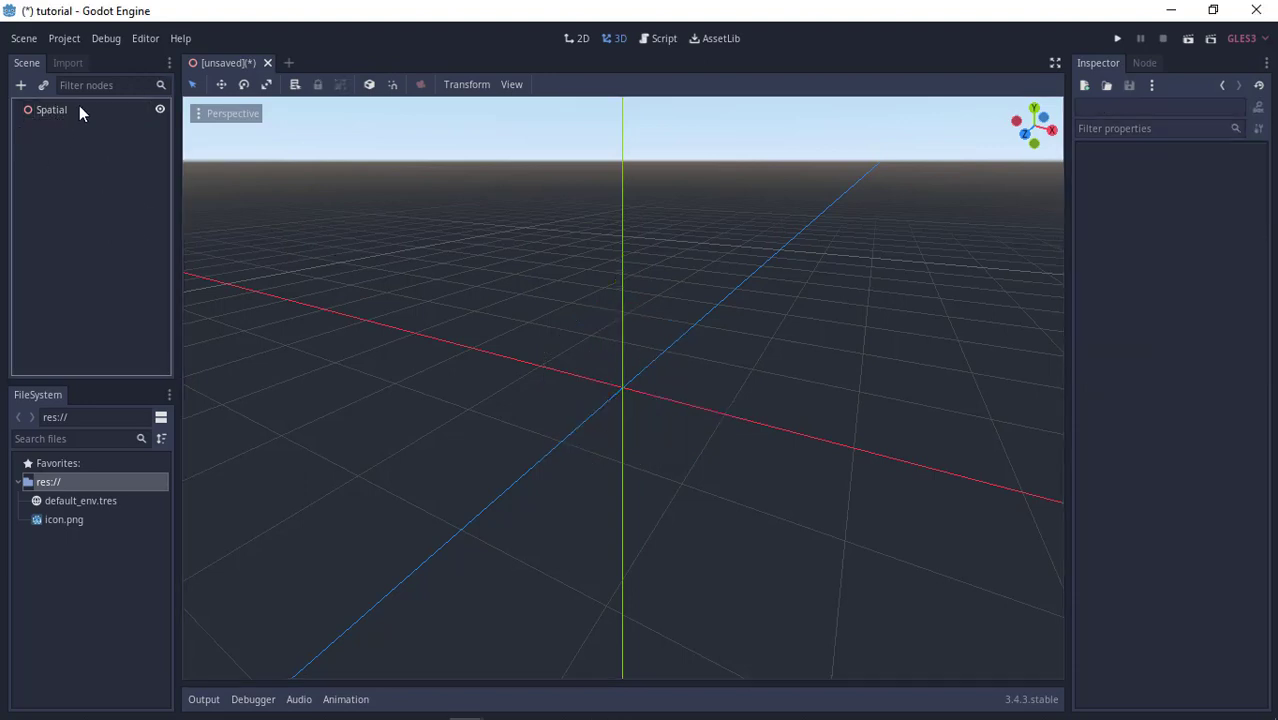
Add a StaticBody child under the Spatial root, found by searching 'static'.
click(79, 107)
click(23, 86)
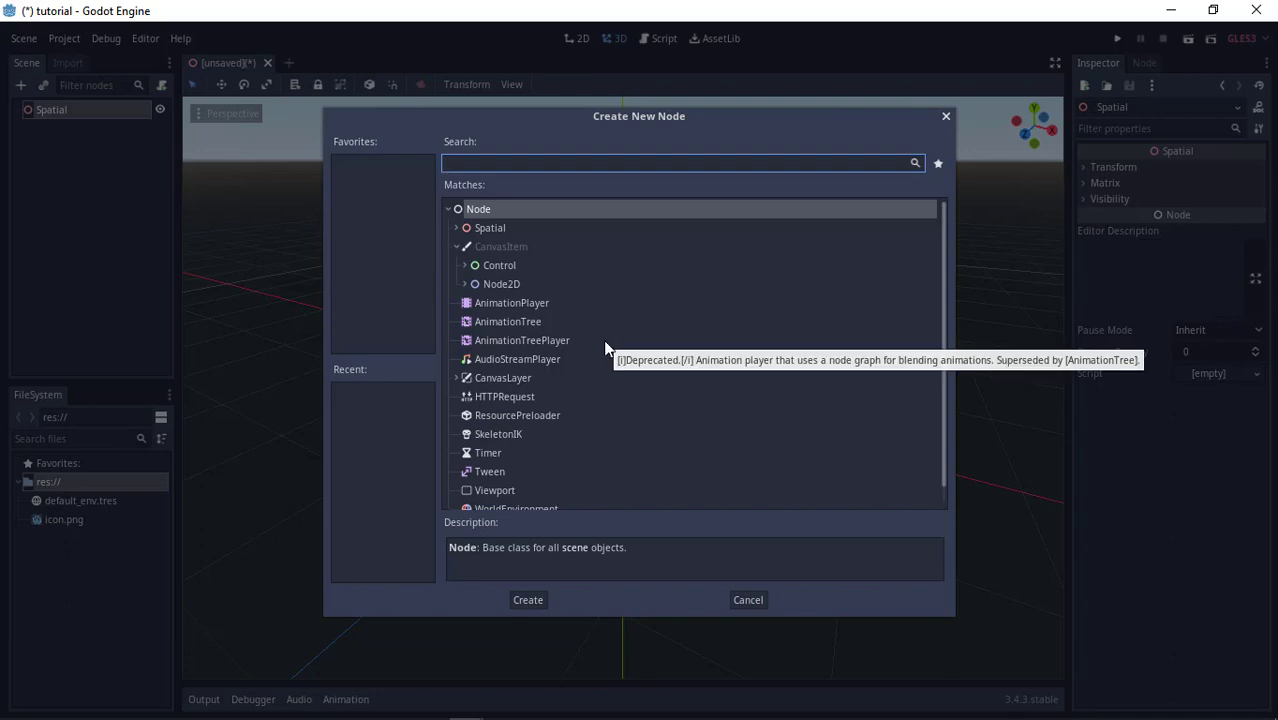
text(sta)
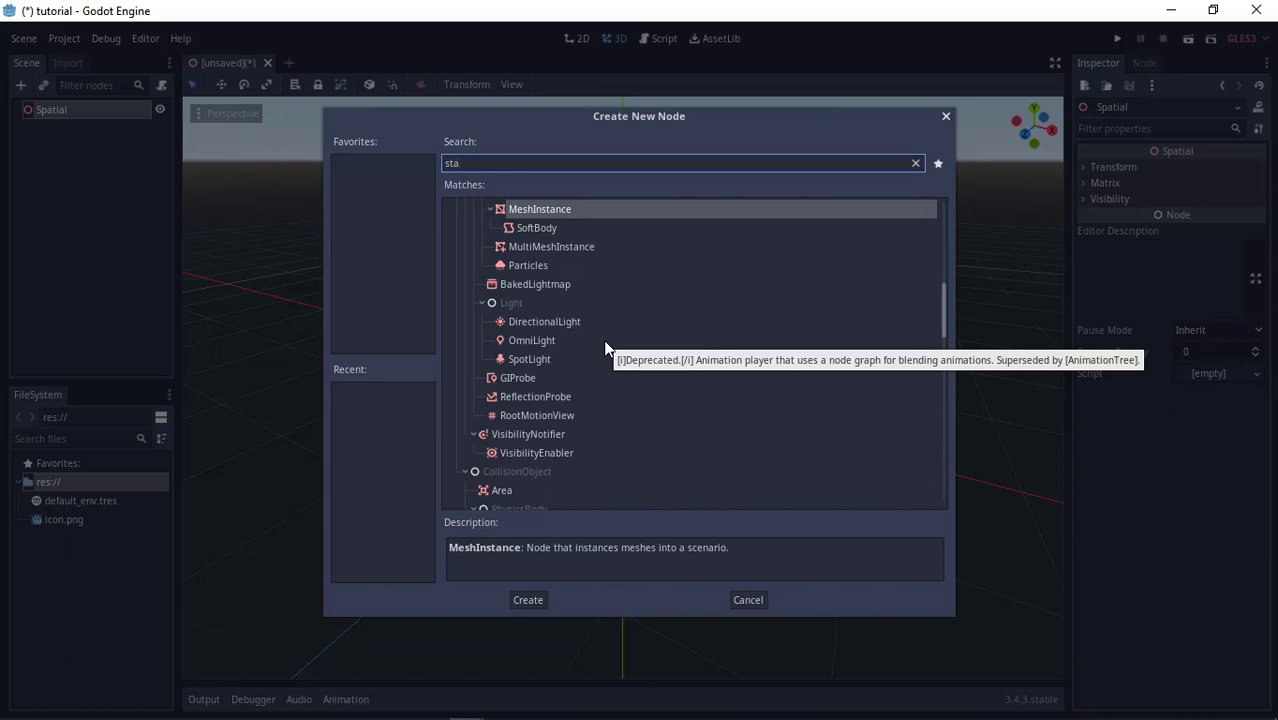
text(tic)
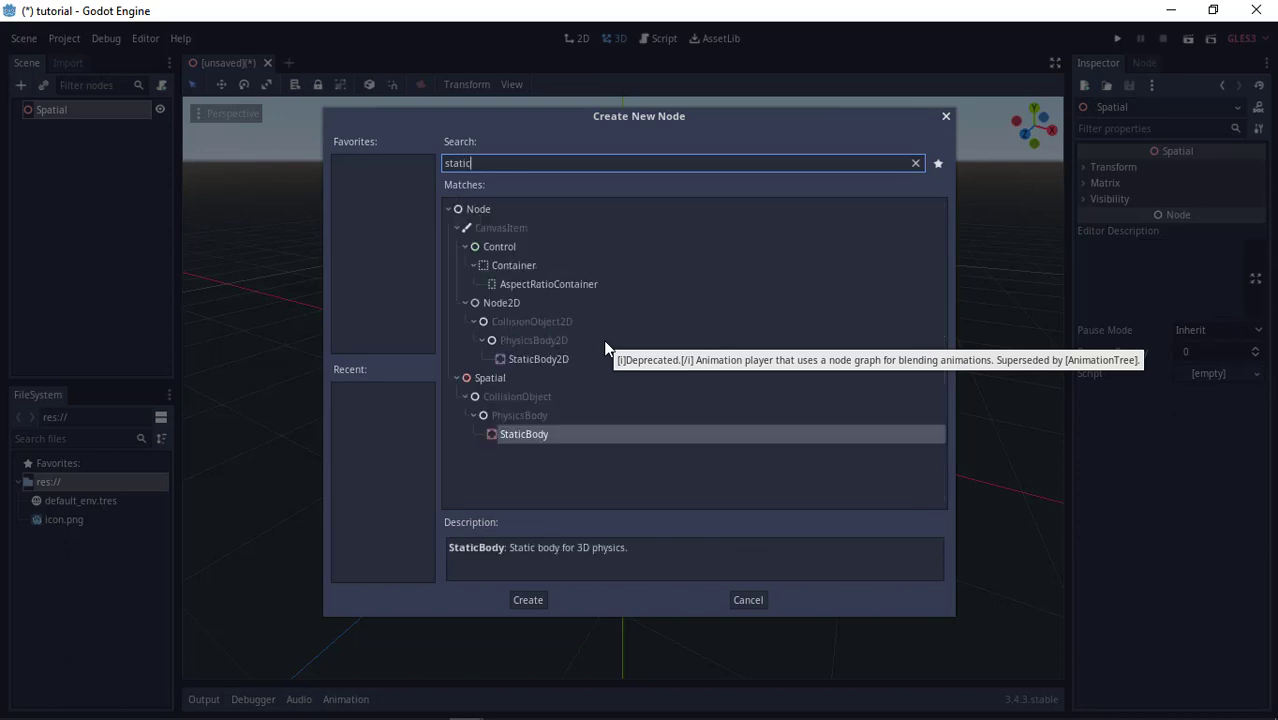
click(603, 435)
double_click(603, 432)
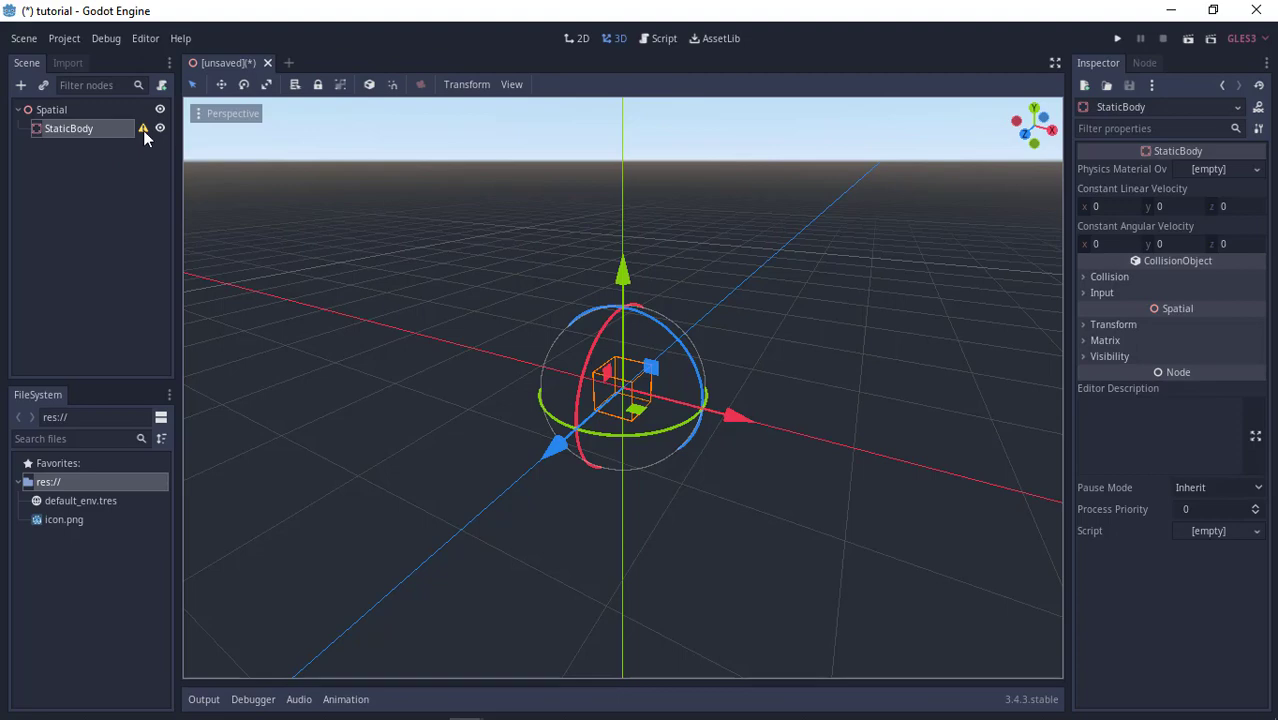
mouse_move(143, 130)
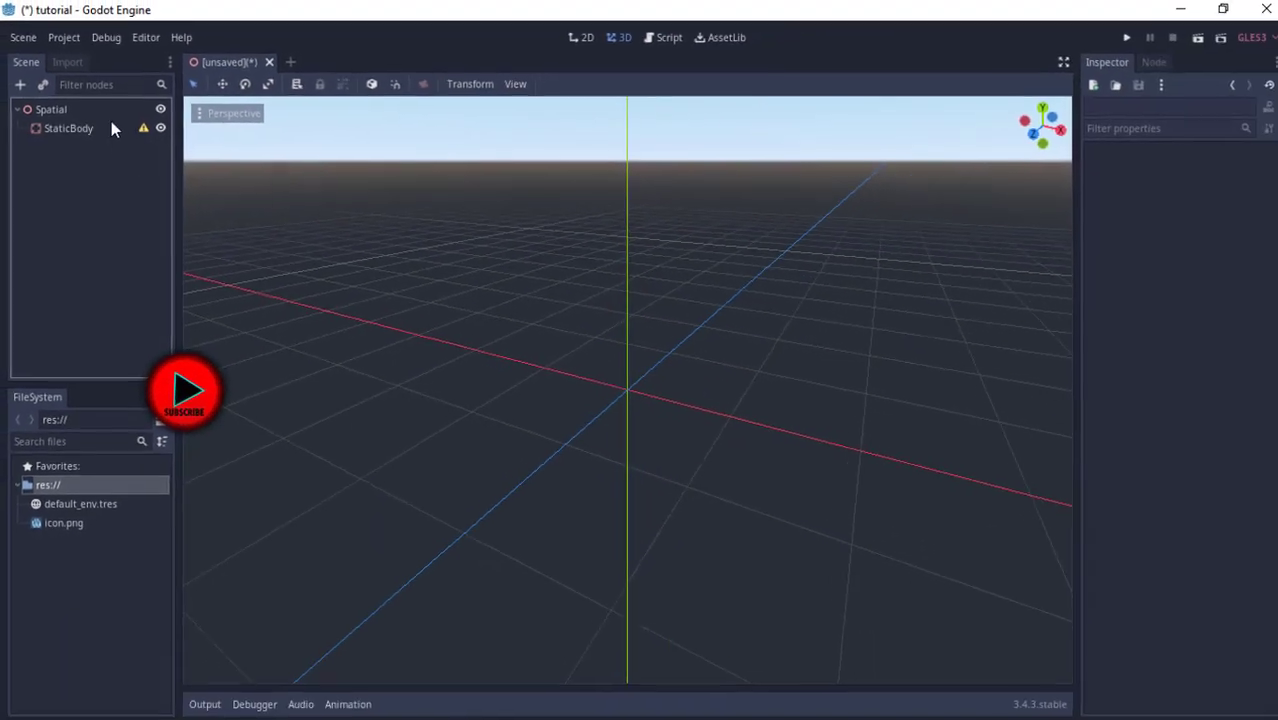
click(114, 130)
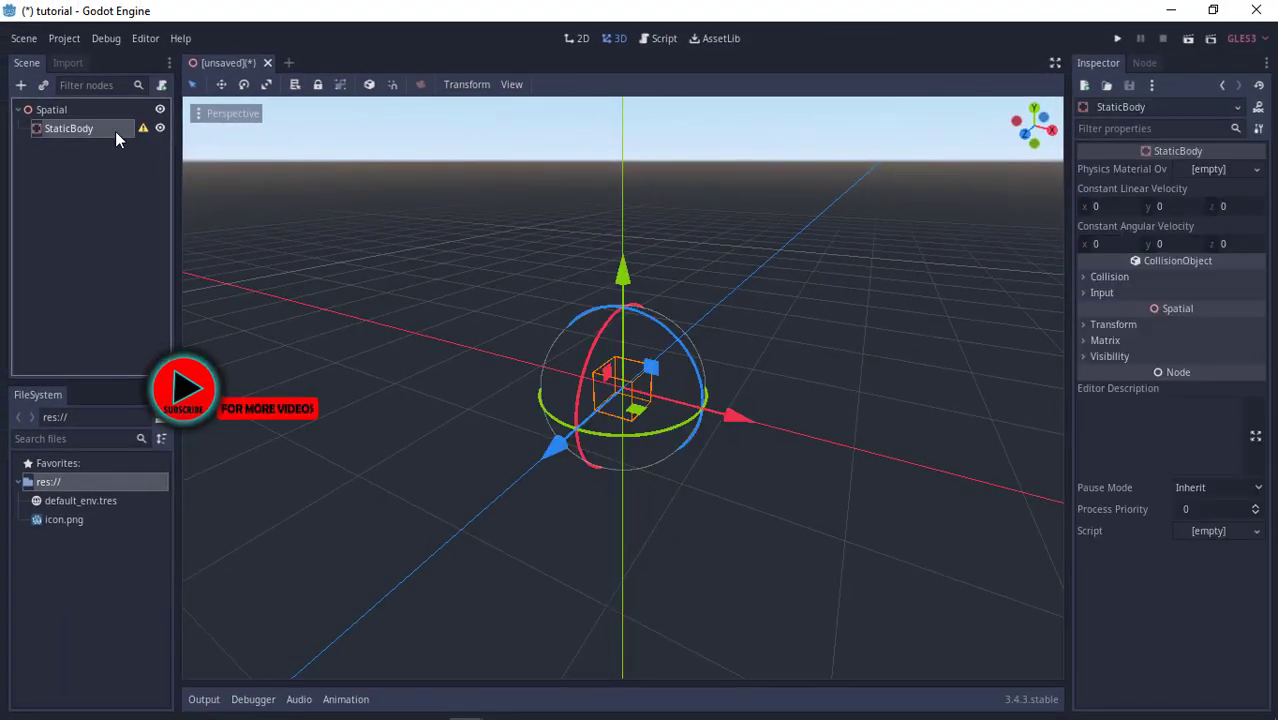
Add a CollisionShape child under the StaticBody, found by searching 'colli'.
click(22, 90)
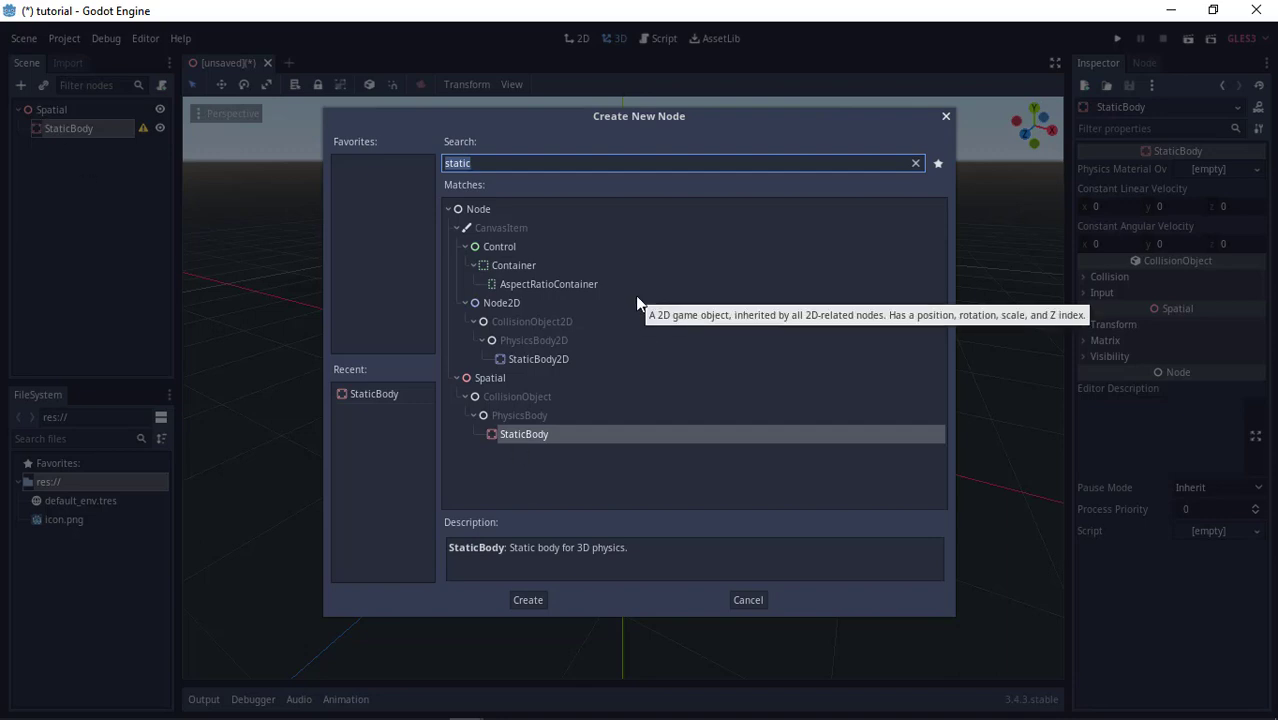
text(colli)
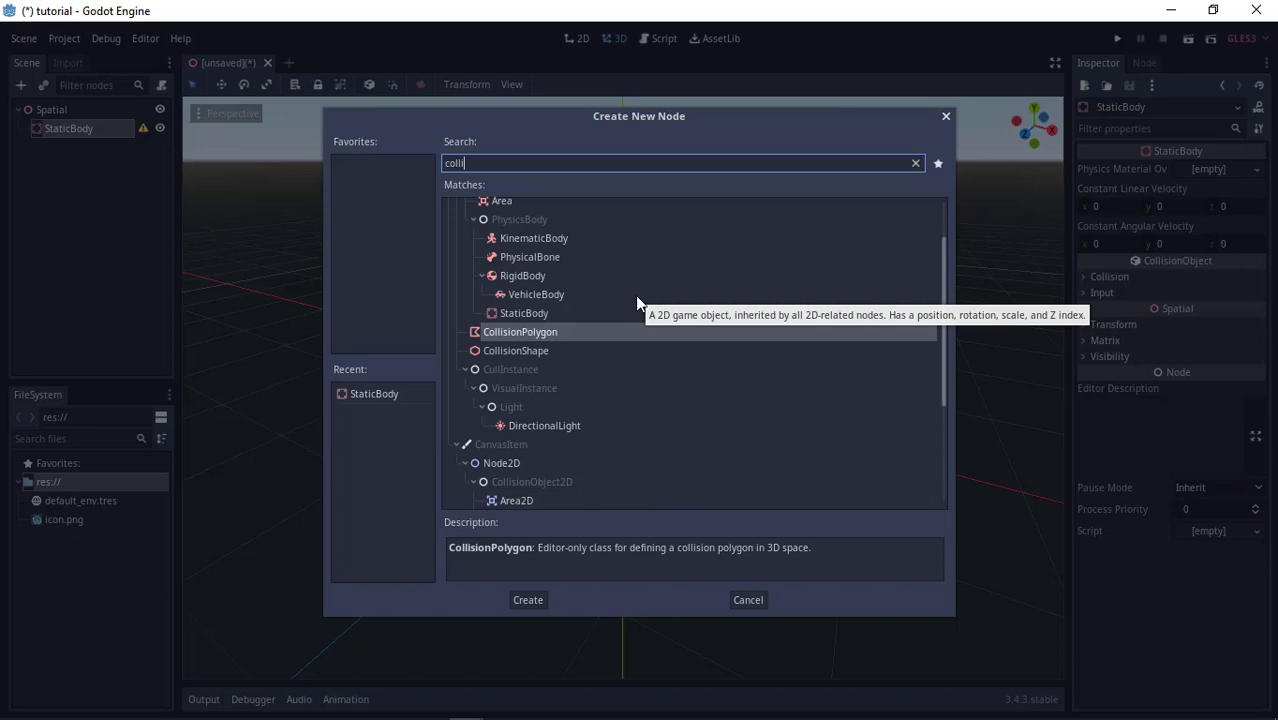
click(526, 350)
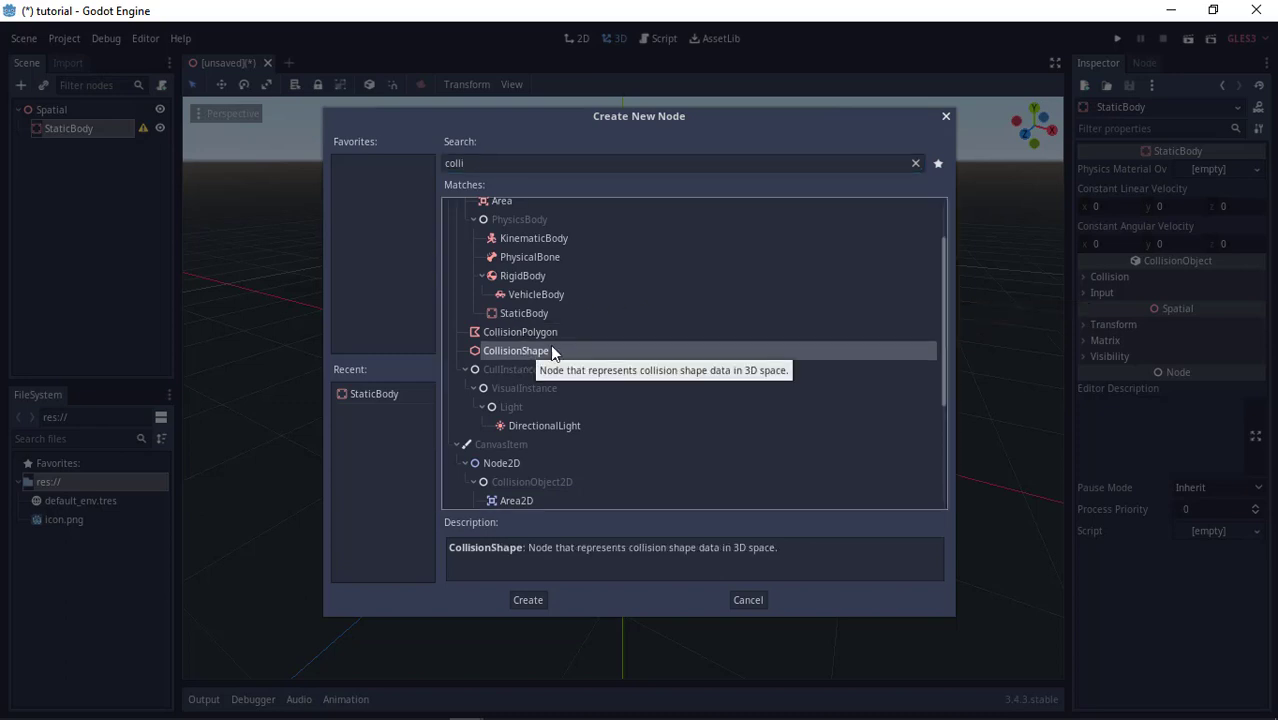
click(527, 601)
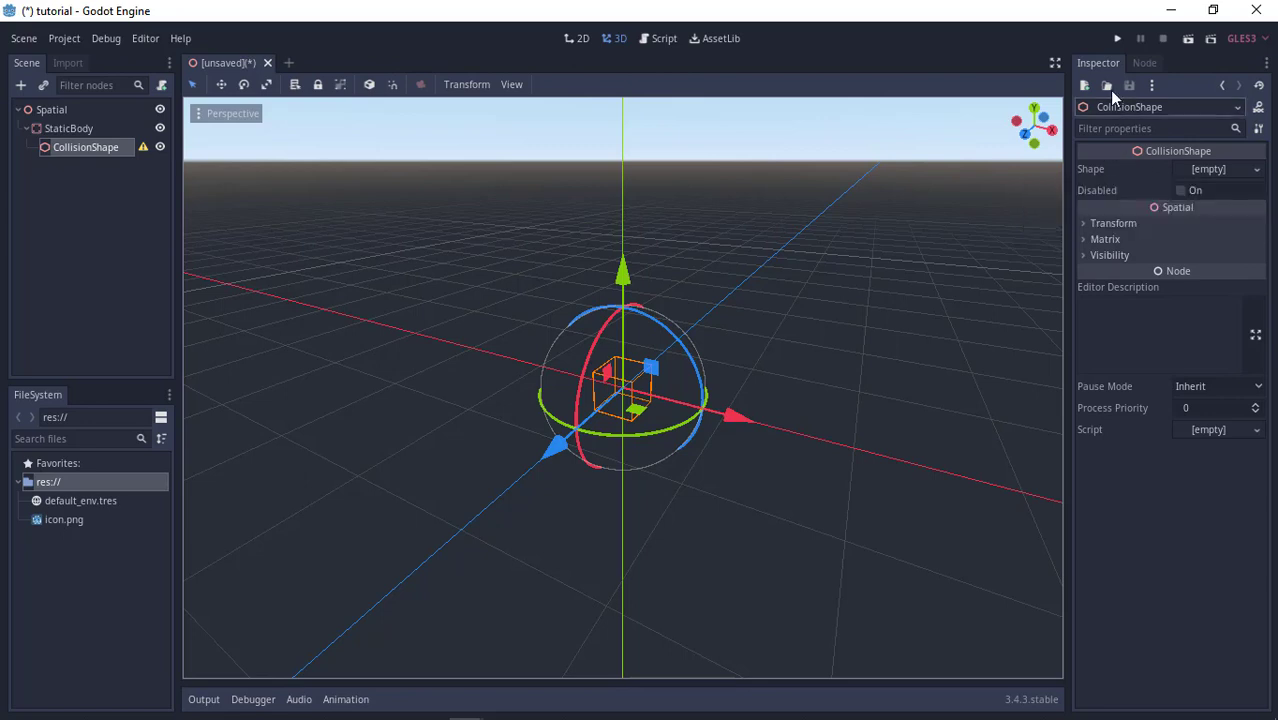
Assign a New BoxShape to the CollisionShape's Shape property and view its outline.
click(1253, 174)
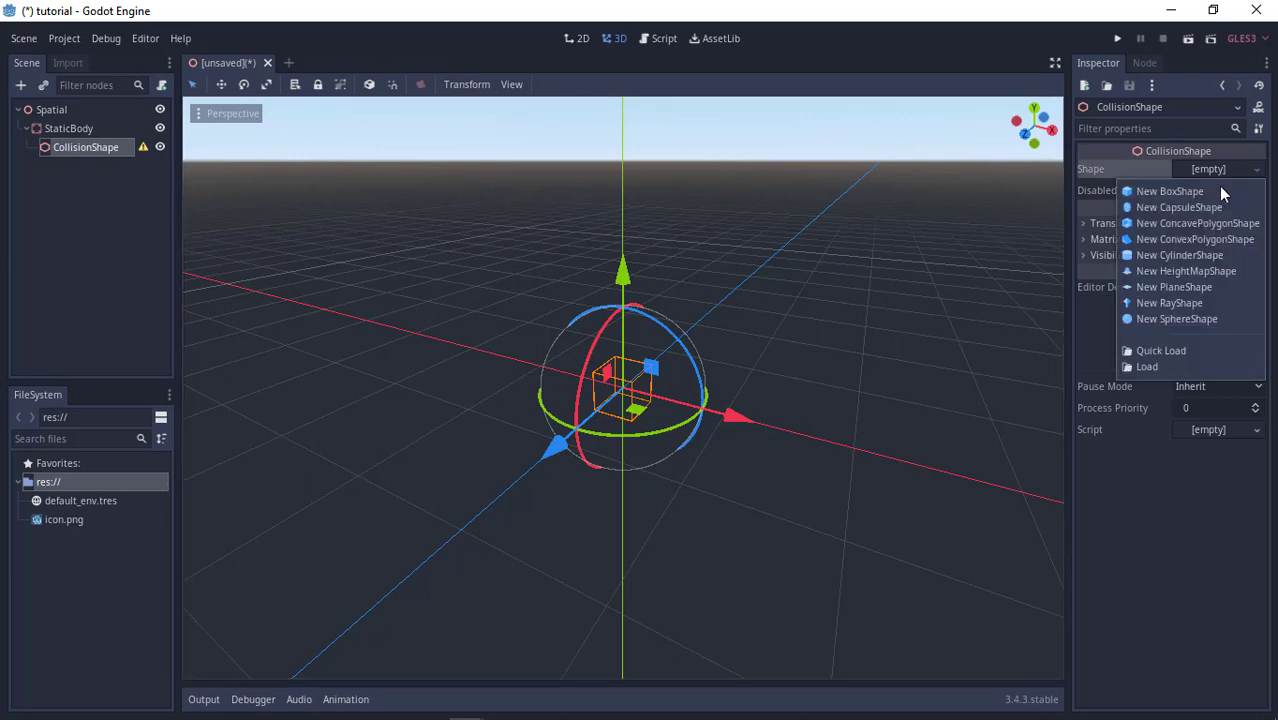
click(1147, 194)
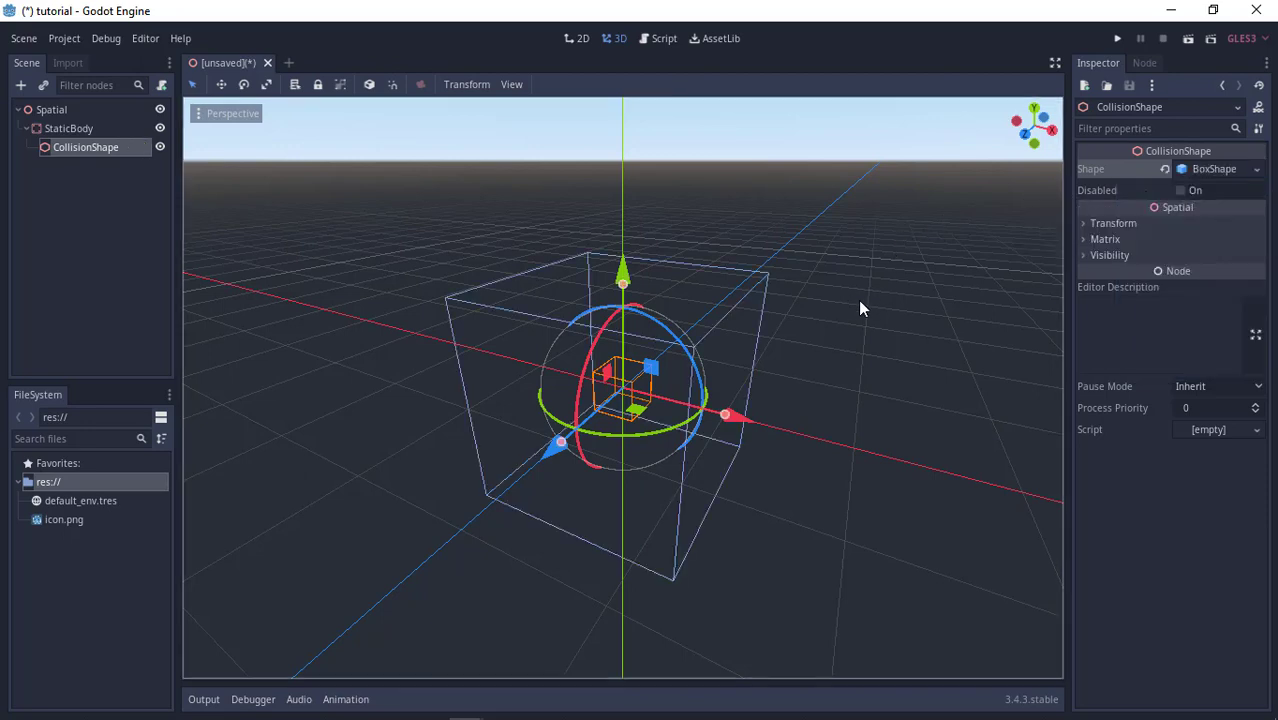
mouse_move(858, 300)
middle_down()
mouse_move(804, 304)
mouse_move(881, 305)
mouse_move(919, 276)
mouse_move(849, 293)
middle_up()
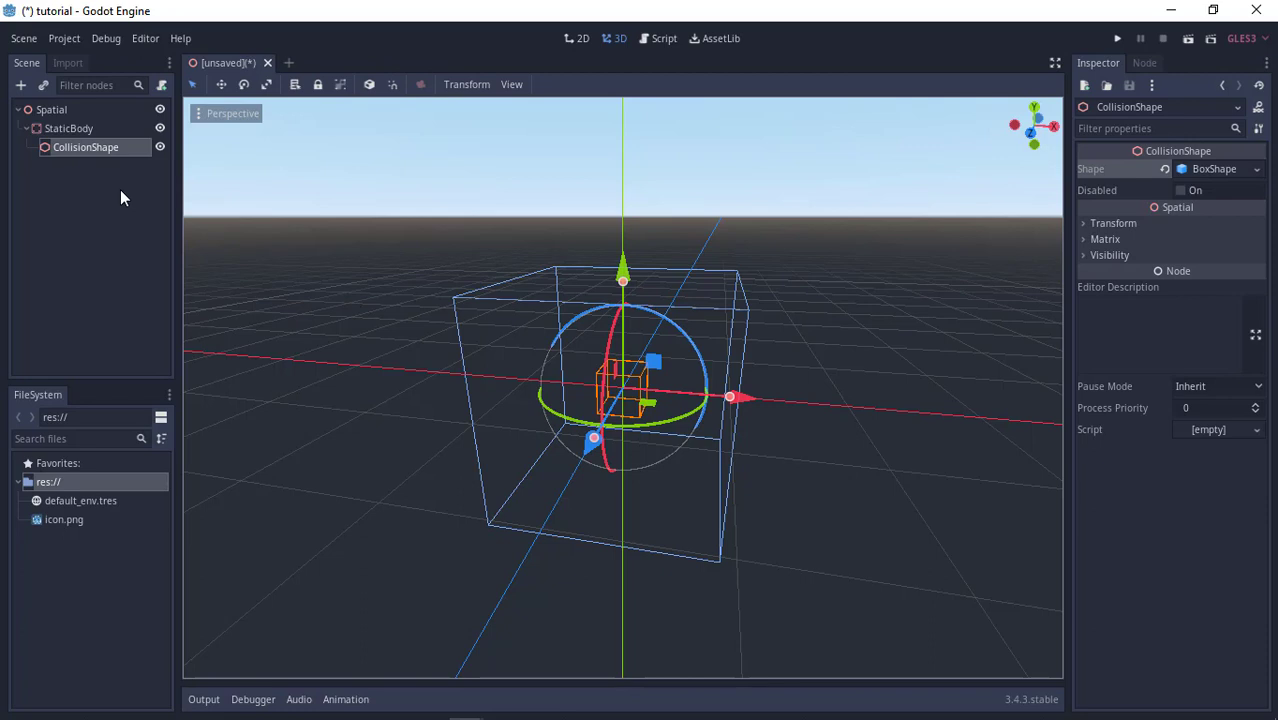
Add a MeshInstance under the StaticBody, found by searching 'mesh'.
click(85, 130)
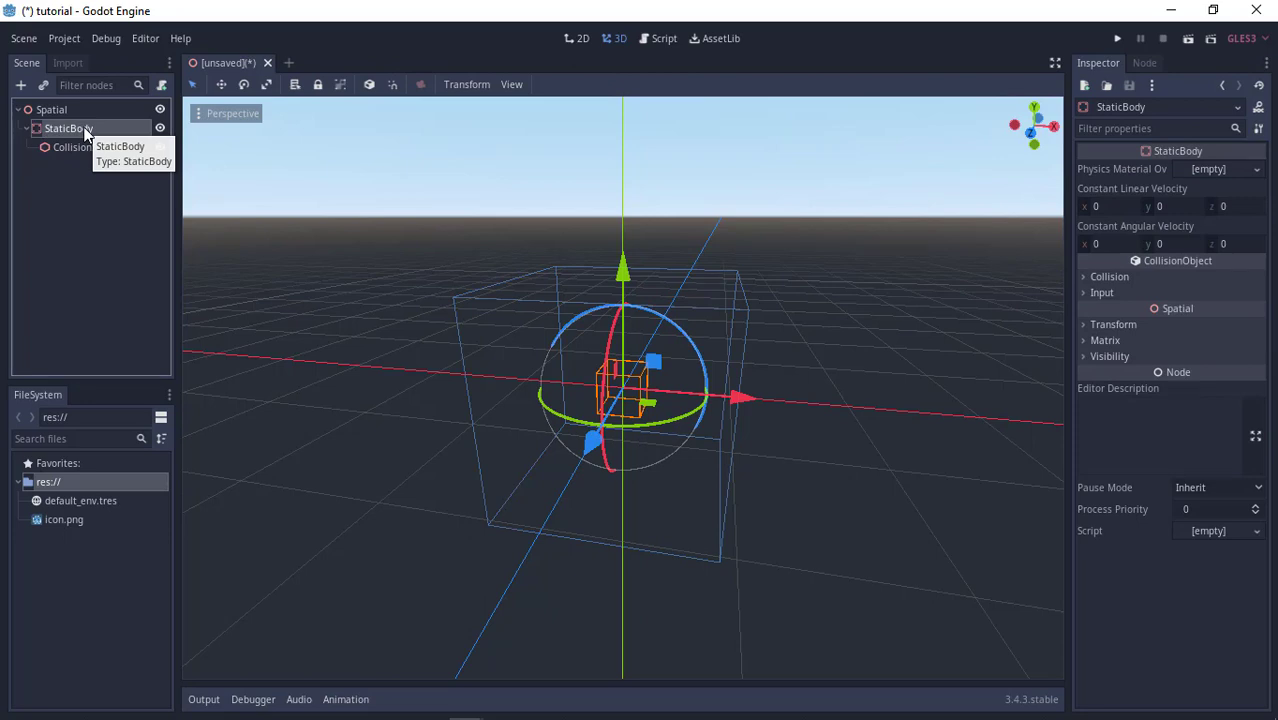
click(20, 86)
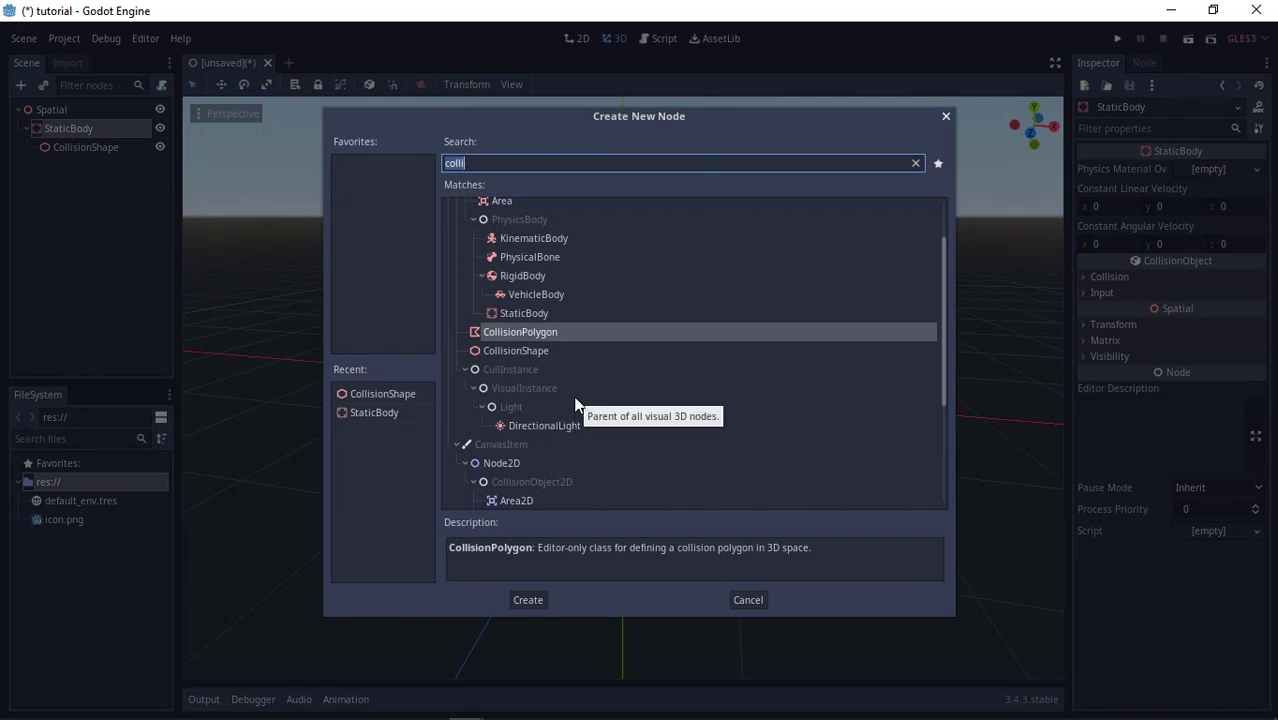
text(mesh)
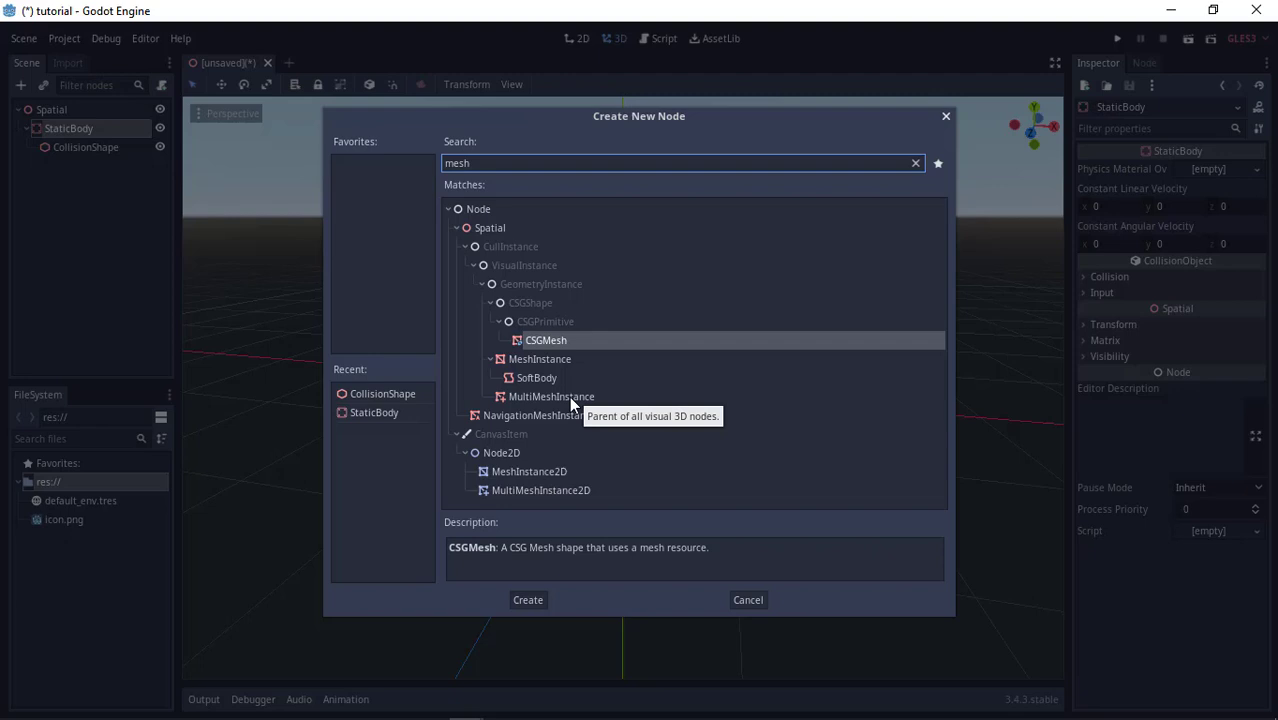
double_click(557, 359)
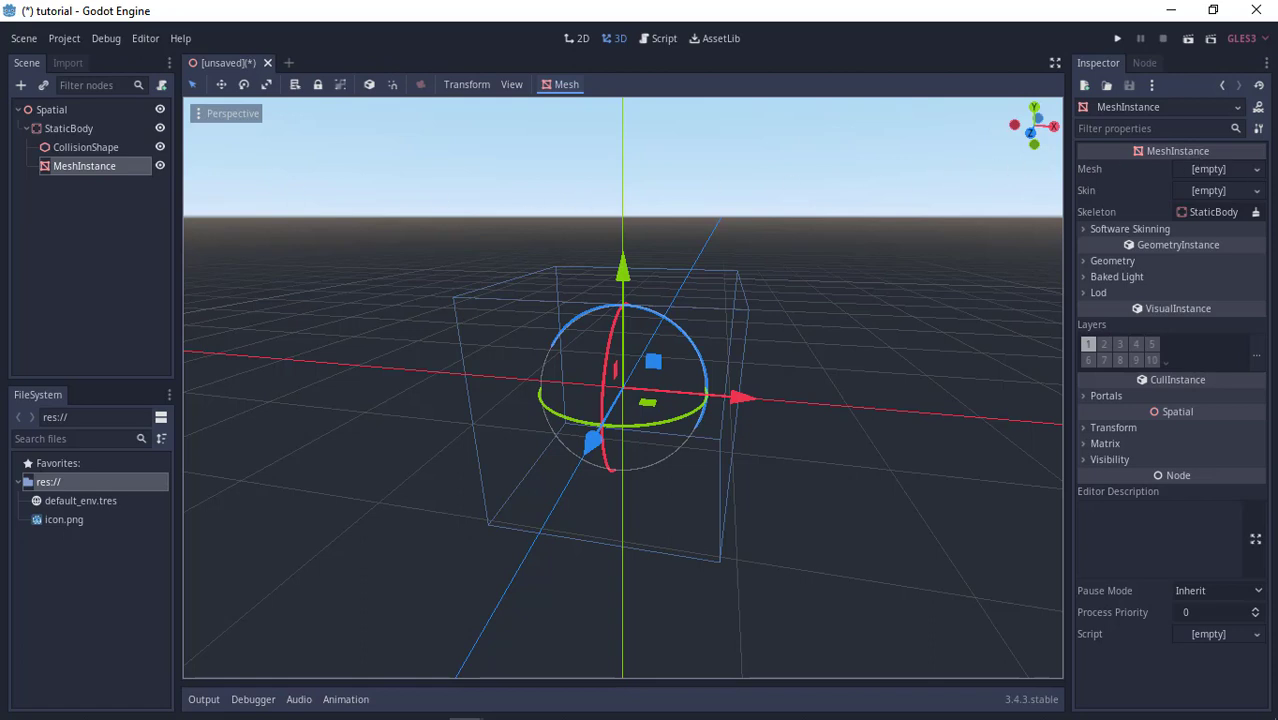
Assign a New CubeMesh to the MeshInstance's Mesh property and view it at an angle.
click(1256, 170)
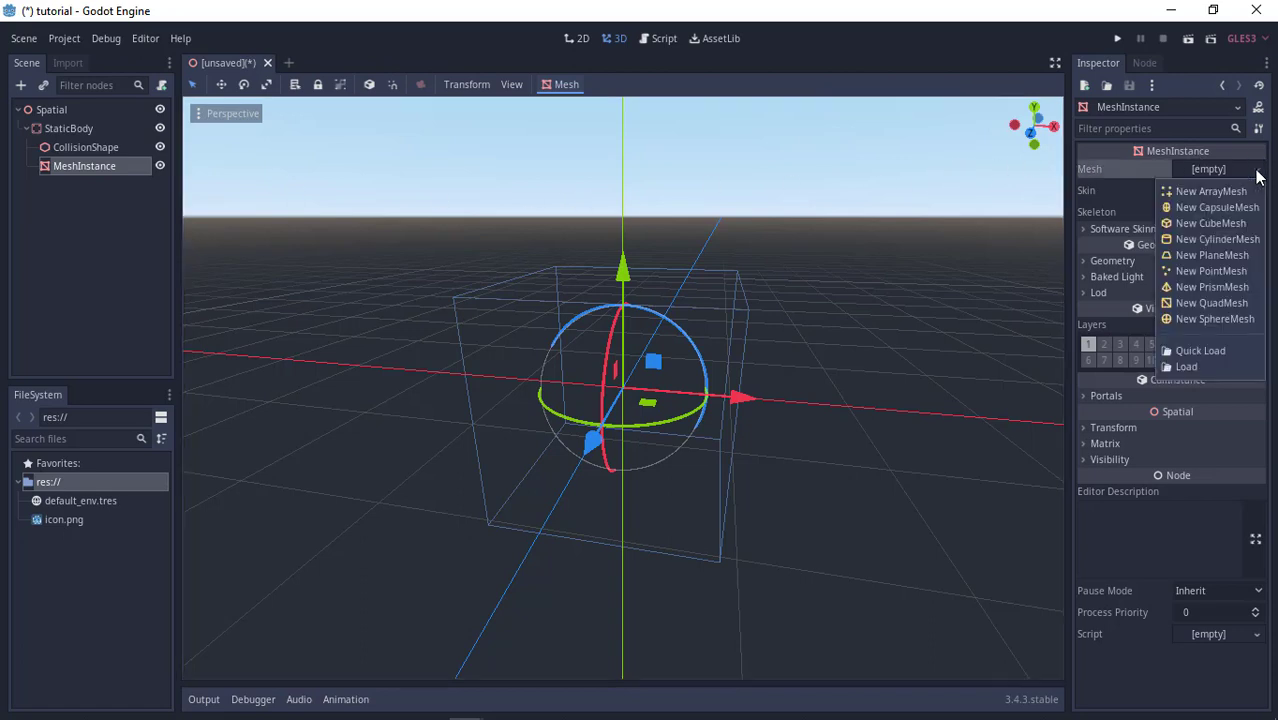
click(1208, 223)
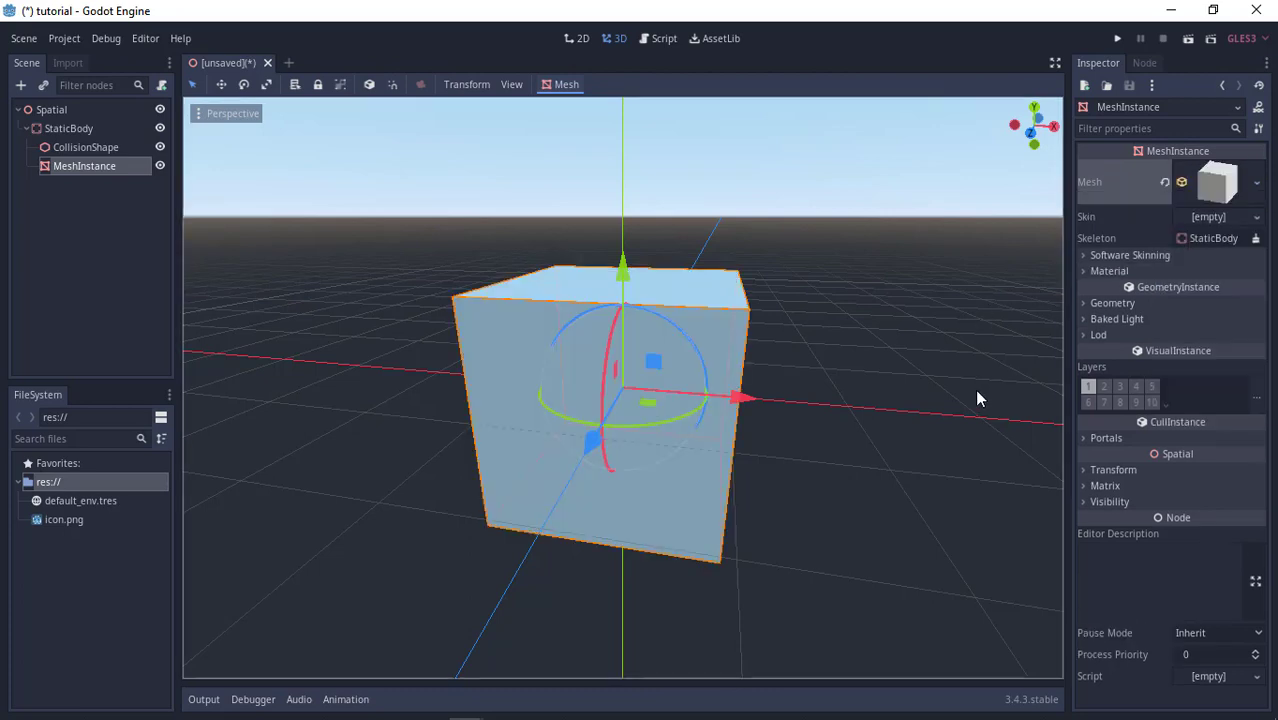
scroll(834, 375, down, 5)
middle_drag(838, 371, 677, 300)
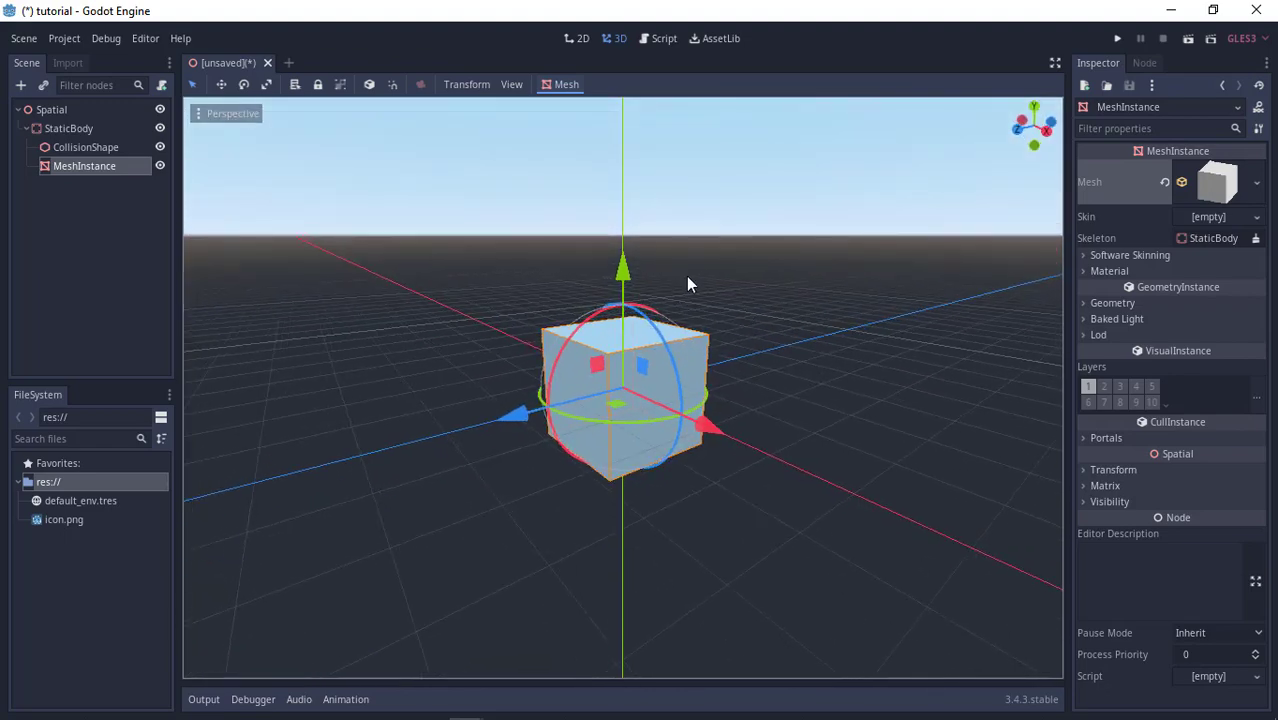
Try squashing the cube along Y in scale mode, then undo it.
key(r)
drag(622, 280, 750, 302)
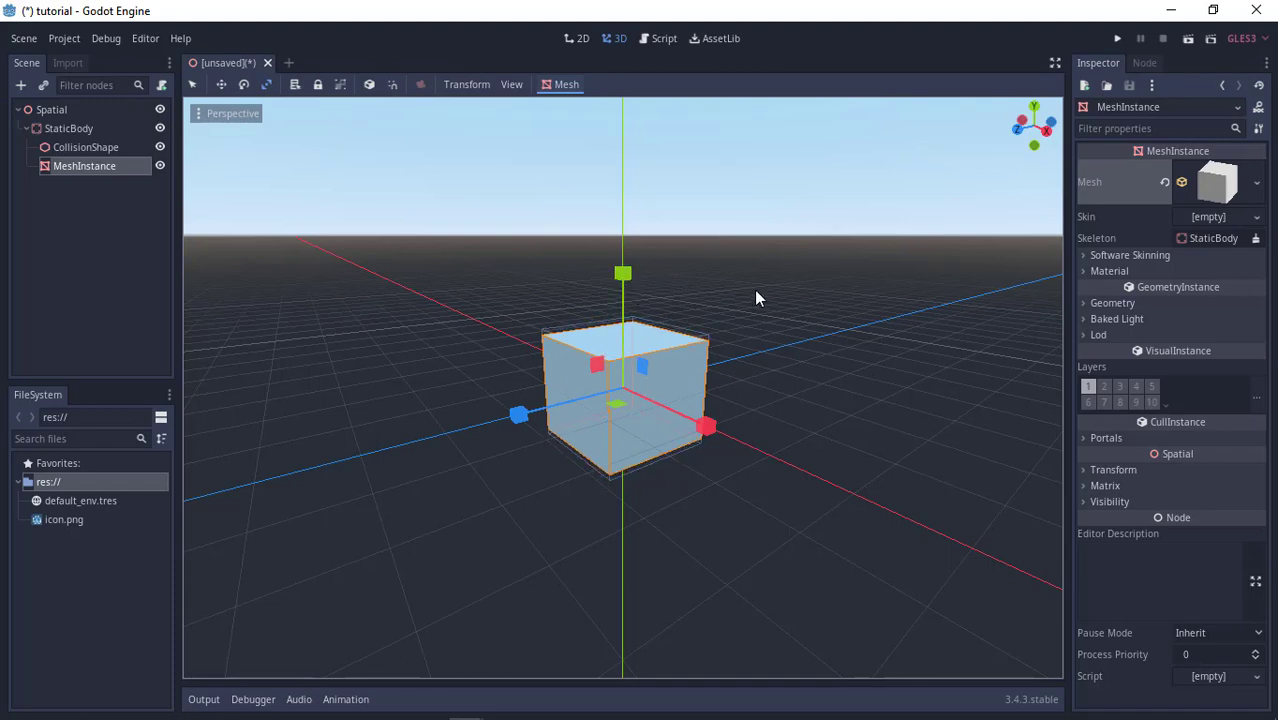
key(ctrl+z)
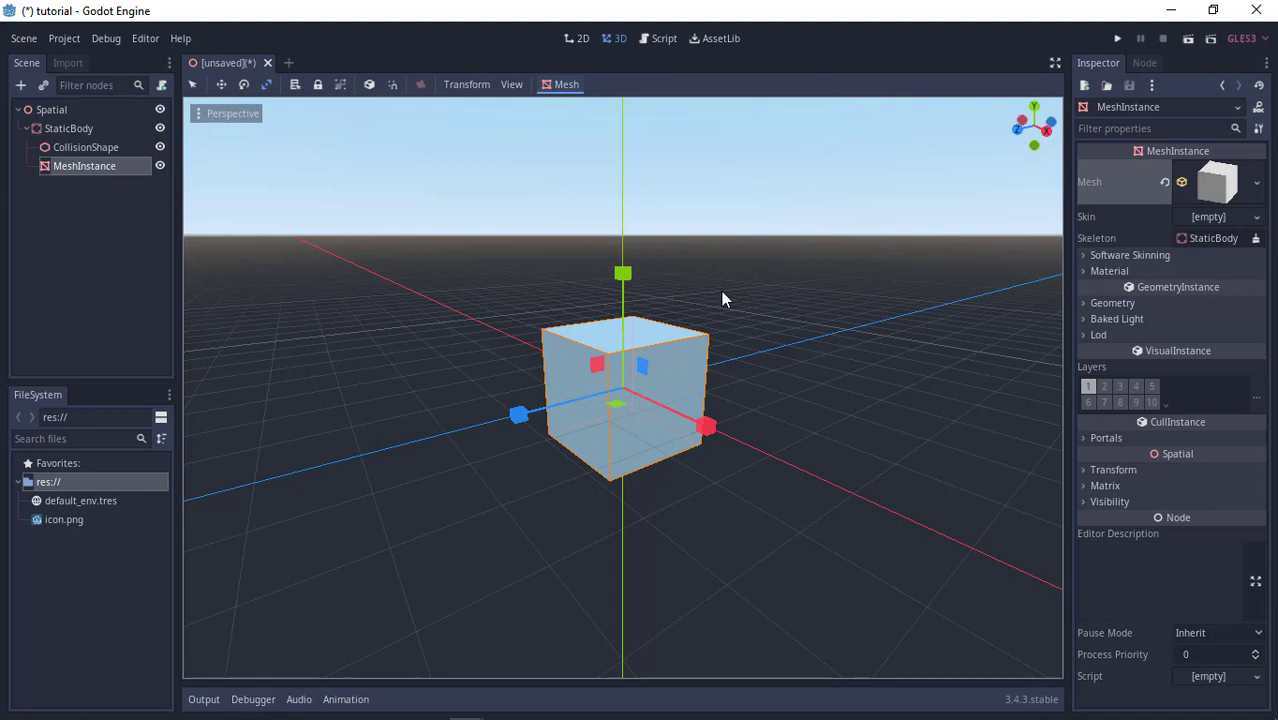
Select the MeshInstance and CollisionShape together and flatten both vertically.
click(137, 208)
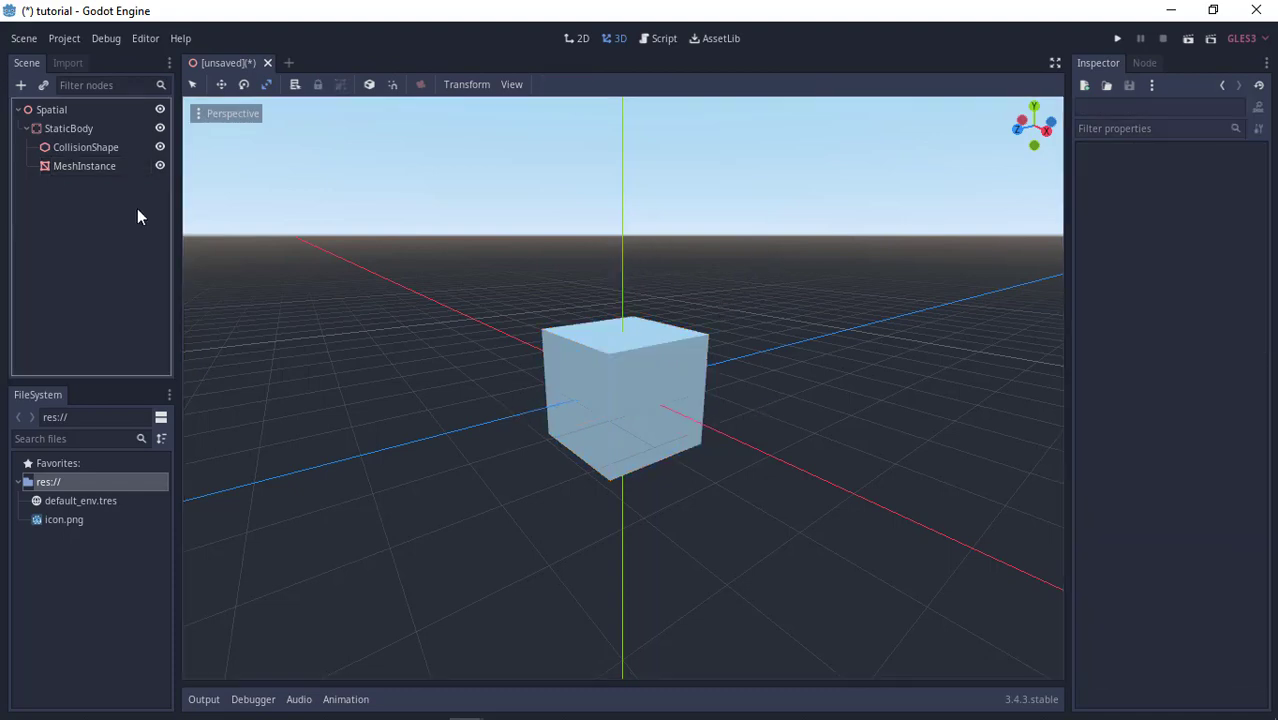
click(64, 167)
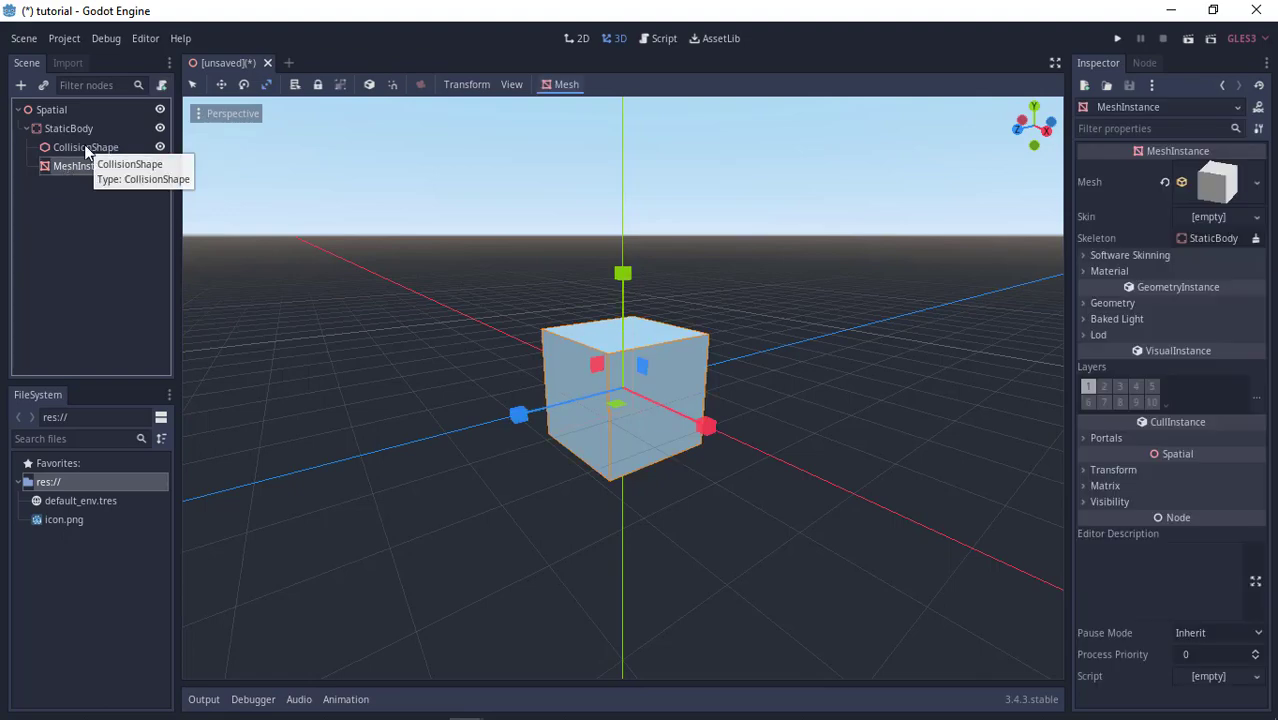
shift+click(85, 147)
drag(623, 274, 634, 370)
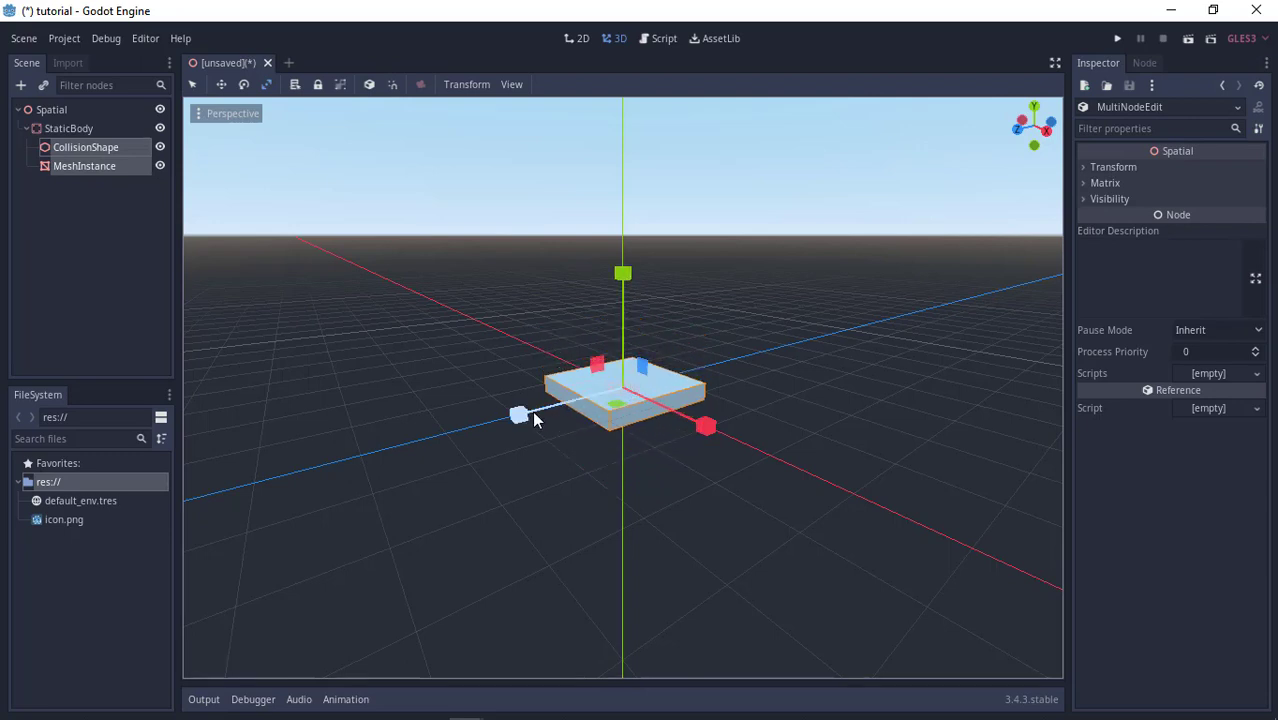
Stretch both boxes along Z and X into a wide, thin slab, then deselect them.
drag(520, 414, 325, 514)
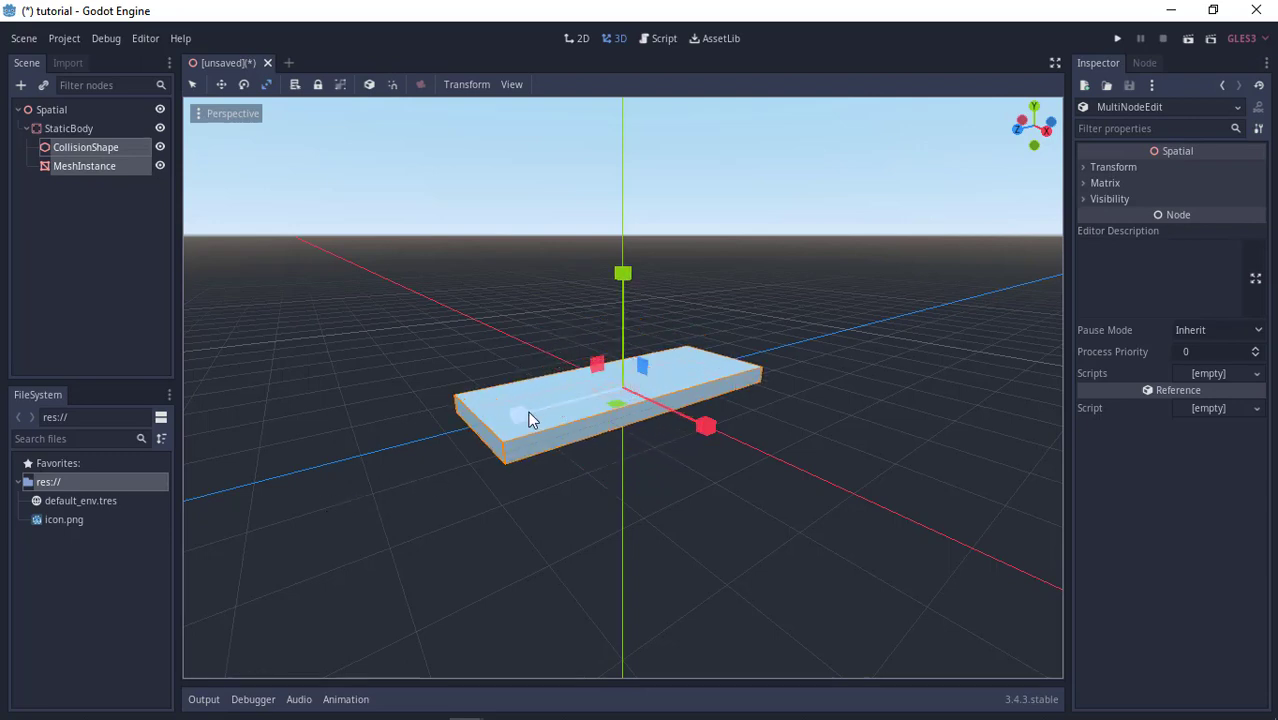
drag(526, 418, 423, 489)
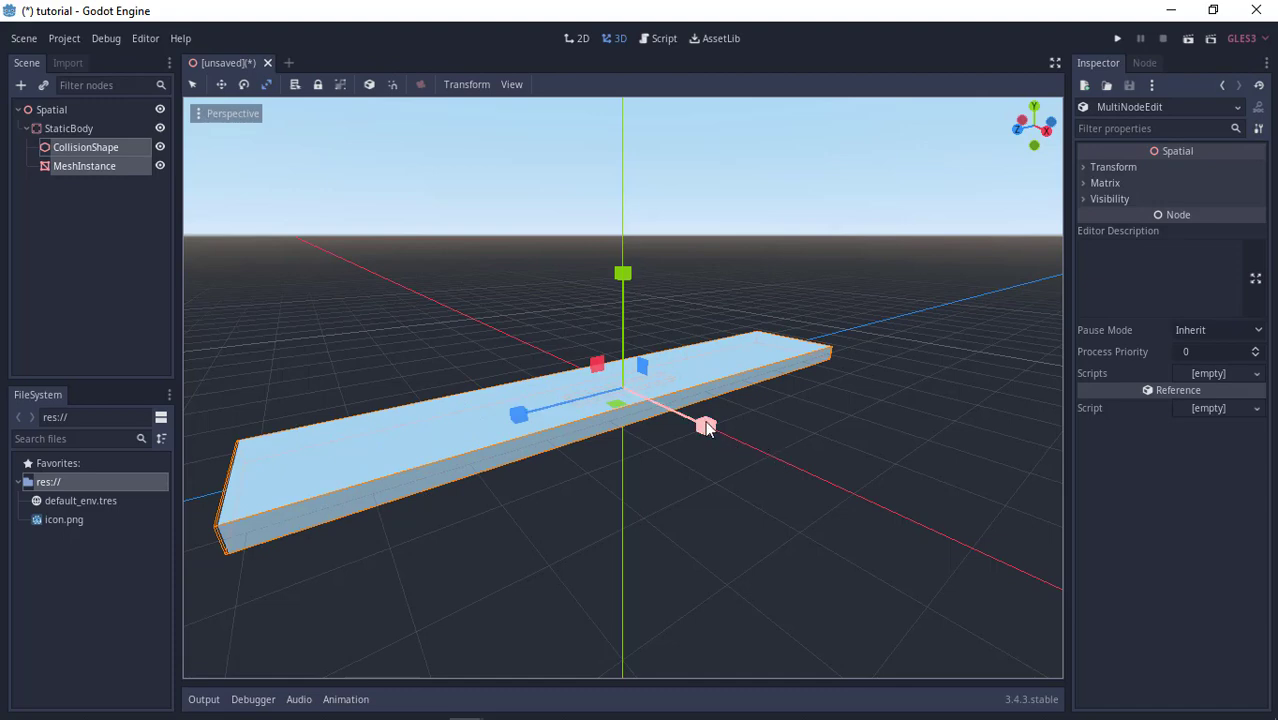
drag(706, 426, 945, 575)
drag(705, 426, 806, 474)
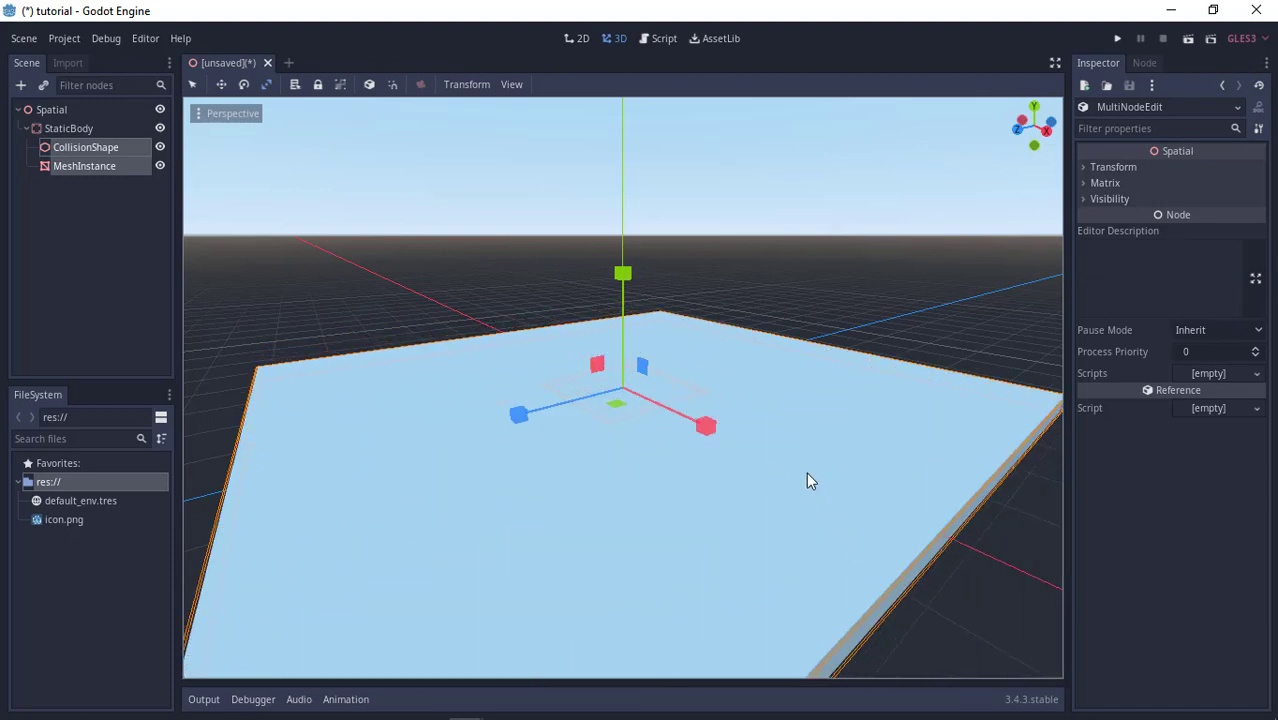
middle_drag(811, 475, 635, 504)
scroll(787, 476, down, 5)
drag(644, 480, 648, 487)
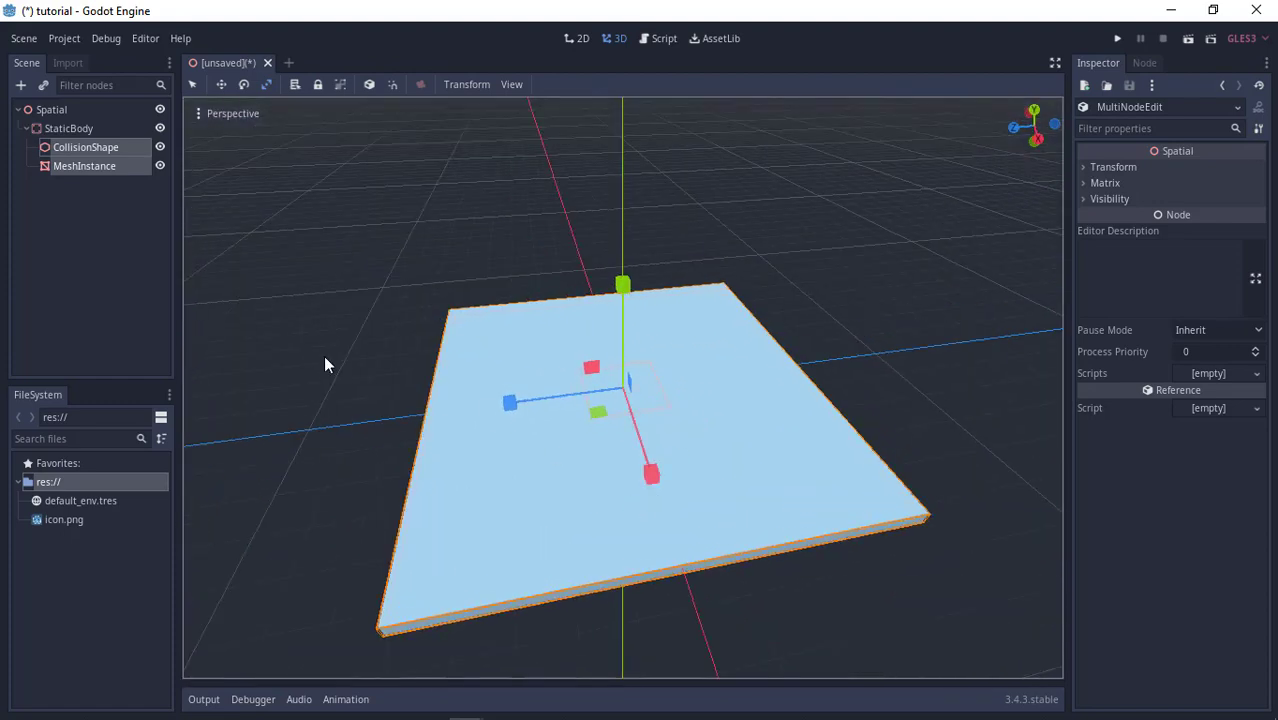
drag(508, 403, 472, 412)
click(88, 190)
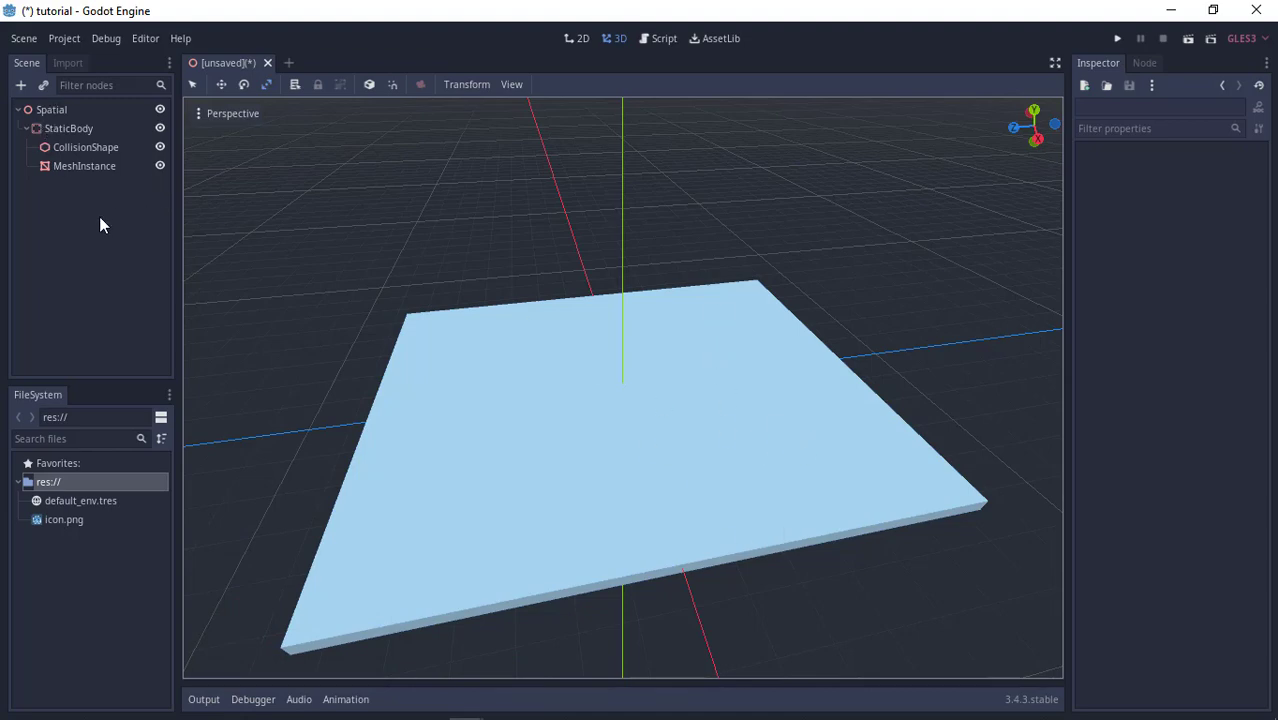
middle_drag(887, 410, 869, 338)
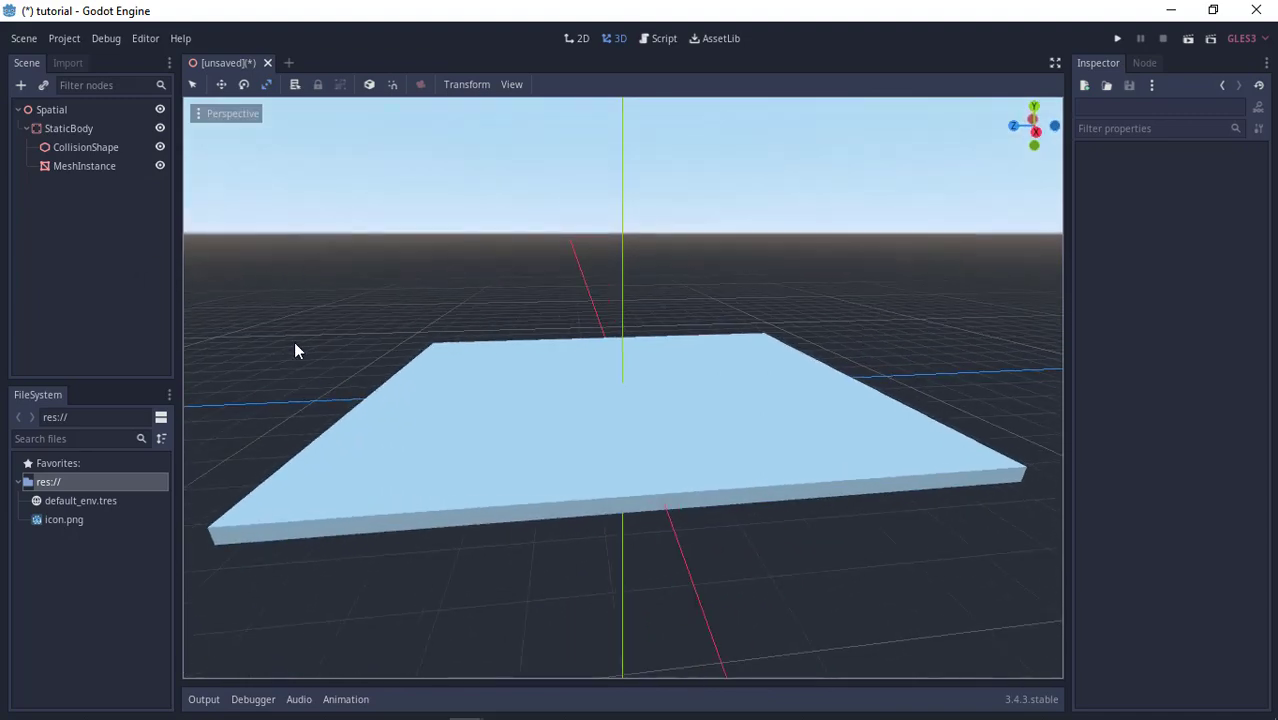